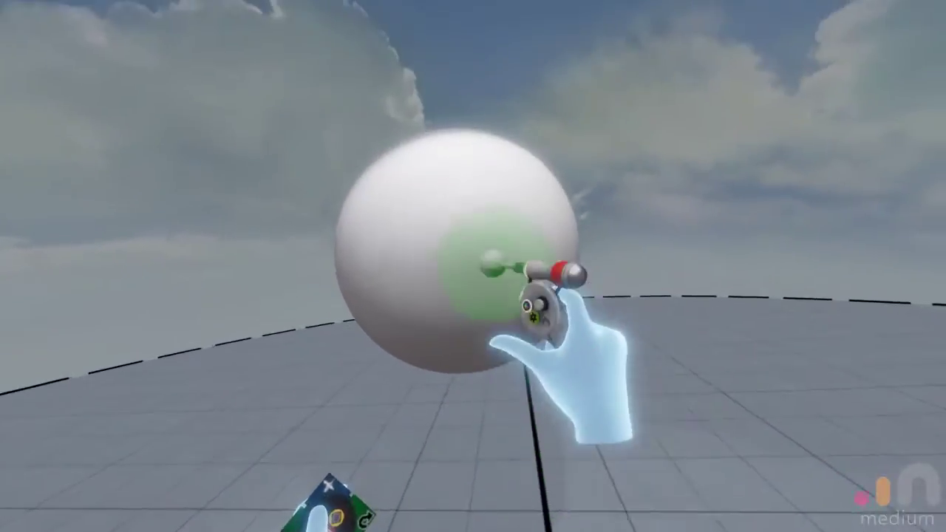
# Step: Build clay onto the sphere, press in a rounded dent, and stretch a tube into a long bumpy arm
pyautogui.moveTo(487, 266); pyautogui.dragTo(551, 277)
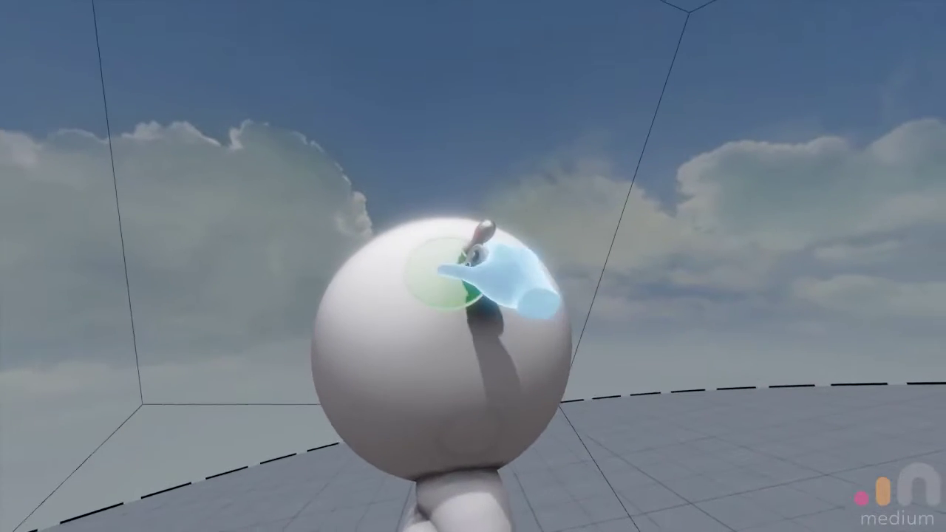
pyautogui.click(443, 272)
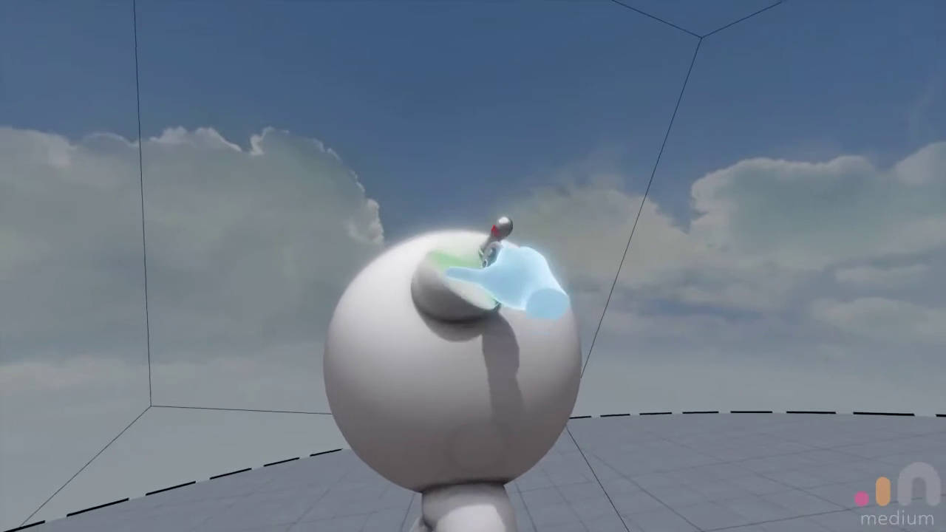
pyautogui.moveTo(523, 175)
pyautogui.mouseDown()
pyautogui.moveTo(507, 194)
pyautogui.moveTo(520, 167)
pyautogui.moveTo(517, 186)
pyautogui.moveTo(597, 200)
pyautogui.moveTo(581, 263)
pyautogui.moveTo(611, 257)
pyautogui.mouseUp()
pyautogui.moveTo(551, 281); pyautogui.dragTo(527, 264)
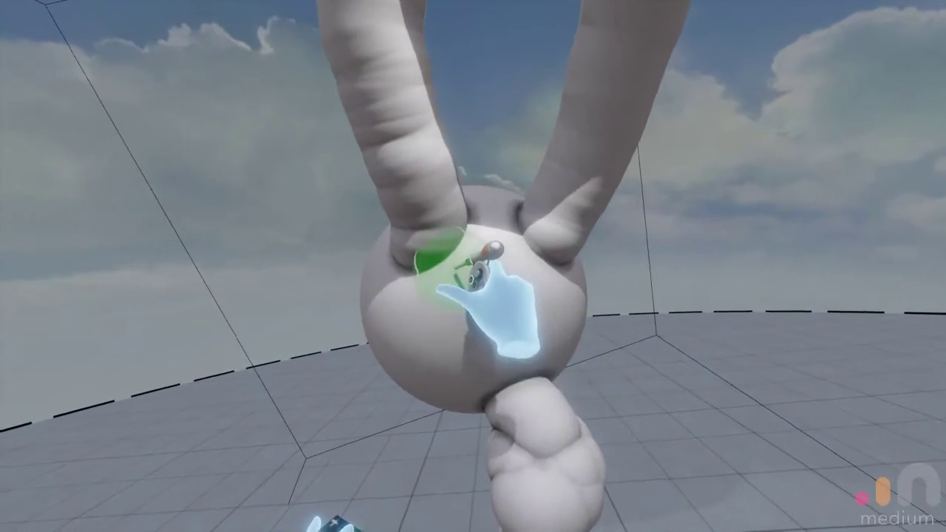
# Step: Add a large two-lobed clay mass to the sphere and a round blob on the lower limb
pyautogui.moveTo(462, 288); pyautogui.dragTo(529, 318)
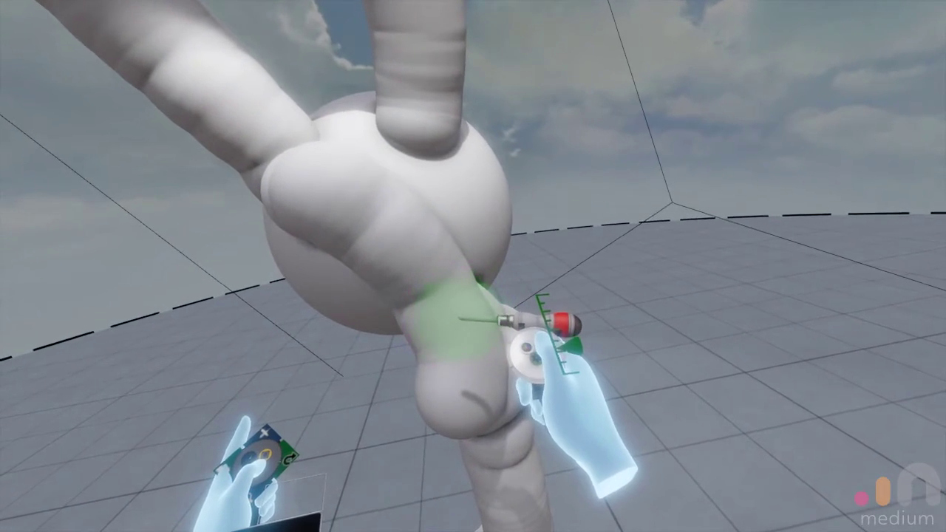
pyautogui.click(469, 326)
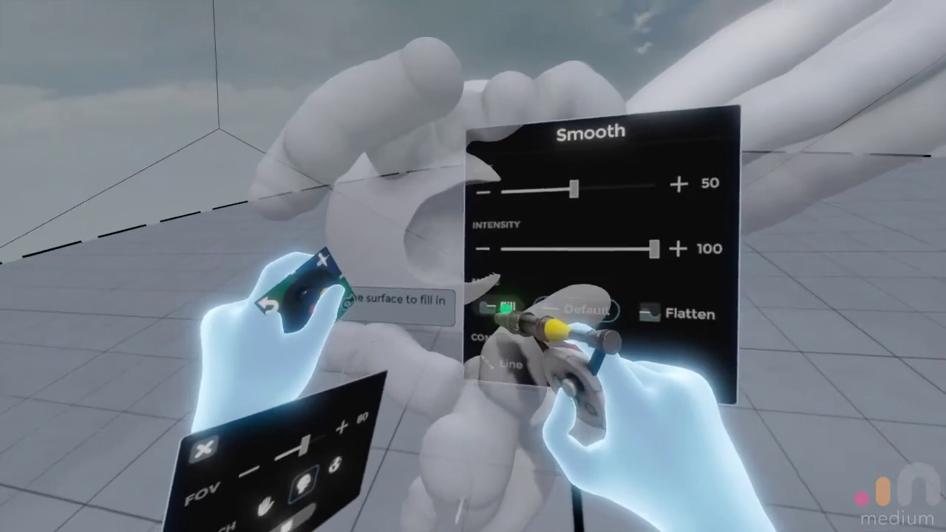
# Step: Set the Smooth mode to Fill and lower the paint opacity to 47
pyautogui.click(508, 308)
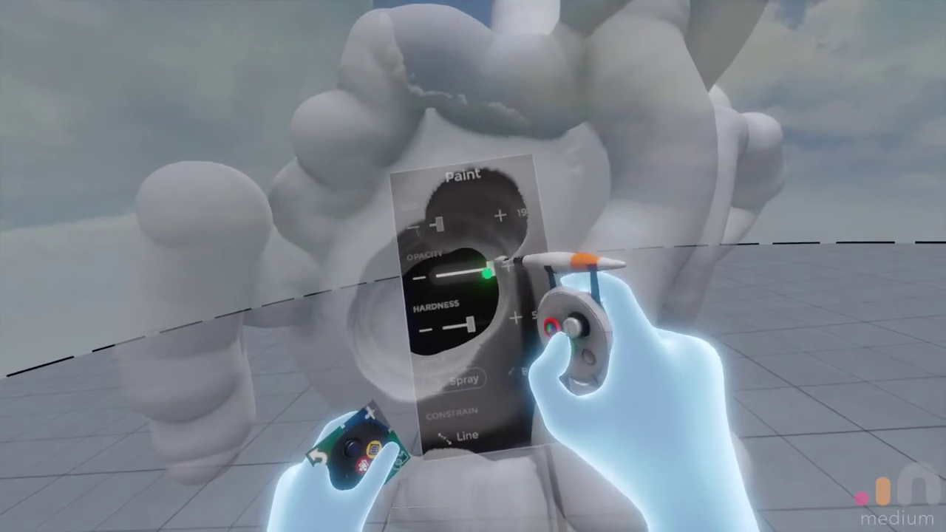
pyautogui.moveTo(465, 290); pyautogui.dragTo(459, 289)
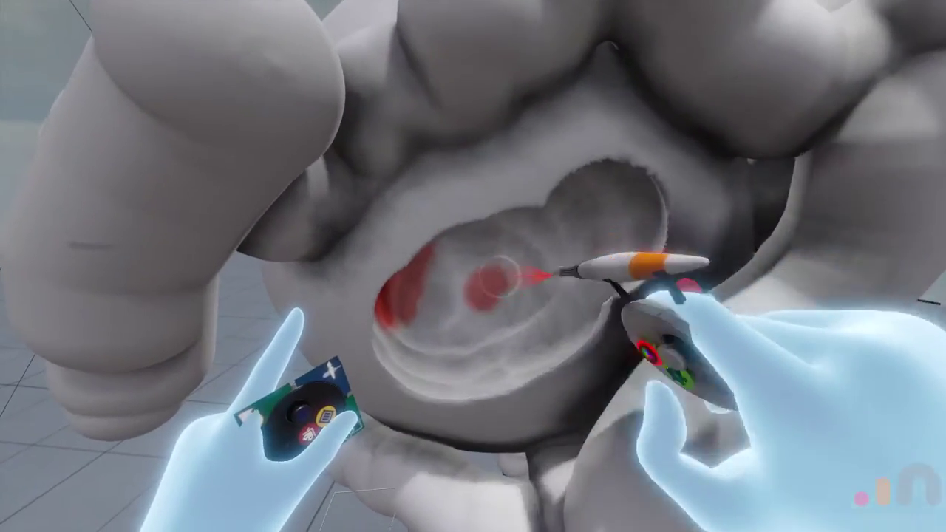
# Step: Paint a red streak across the inner wall of the mouth cavity
pyautogui.moveTo(499, 280); pyautogui.dragTo(436, 323)
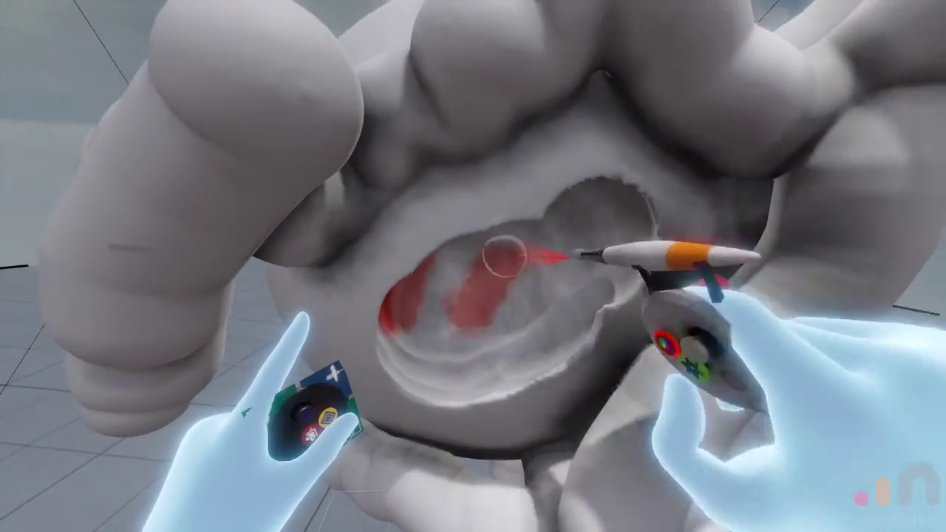